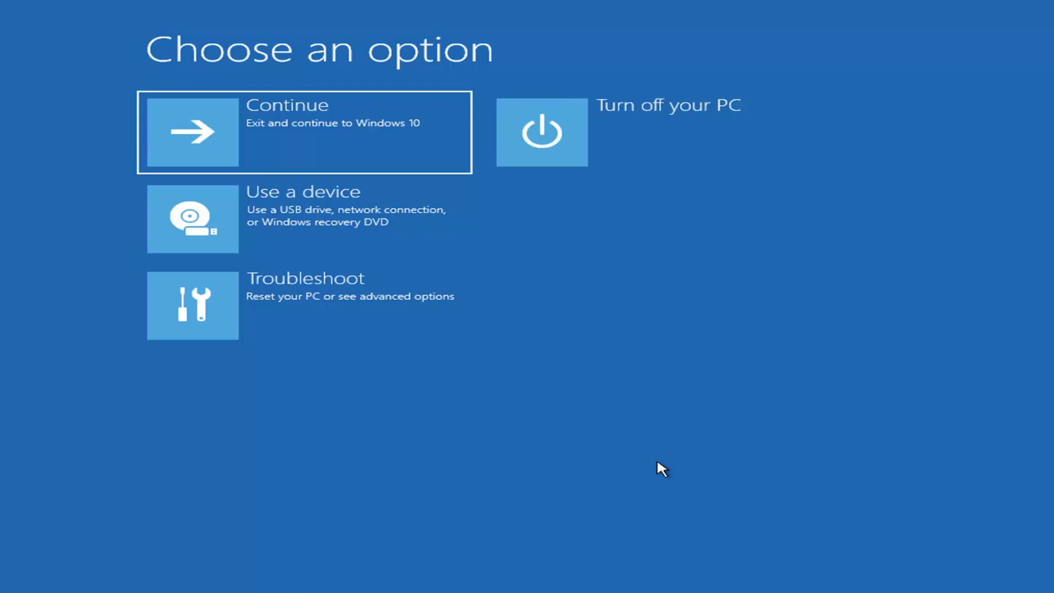
Run Startup Repair from the advanced troubleshooting options of the recovery environment
{"action": "left_click", "coordinate": [294, 127]}
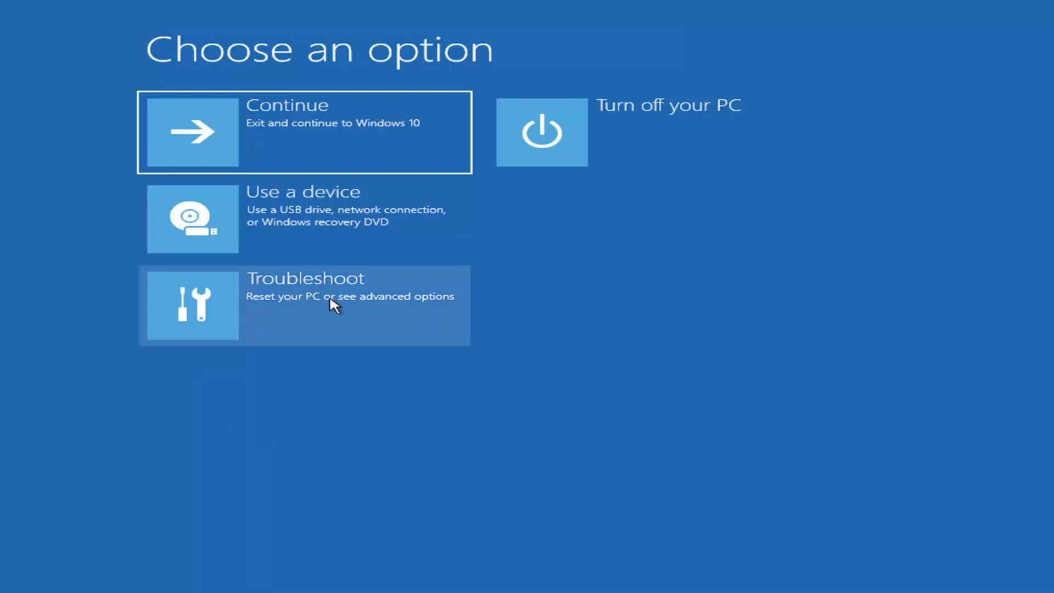
{"action": "left_click", "coordinate": [391, 305]}
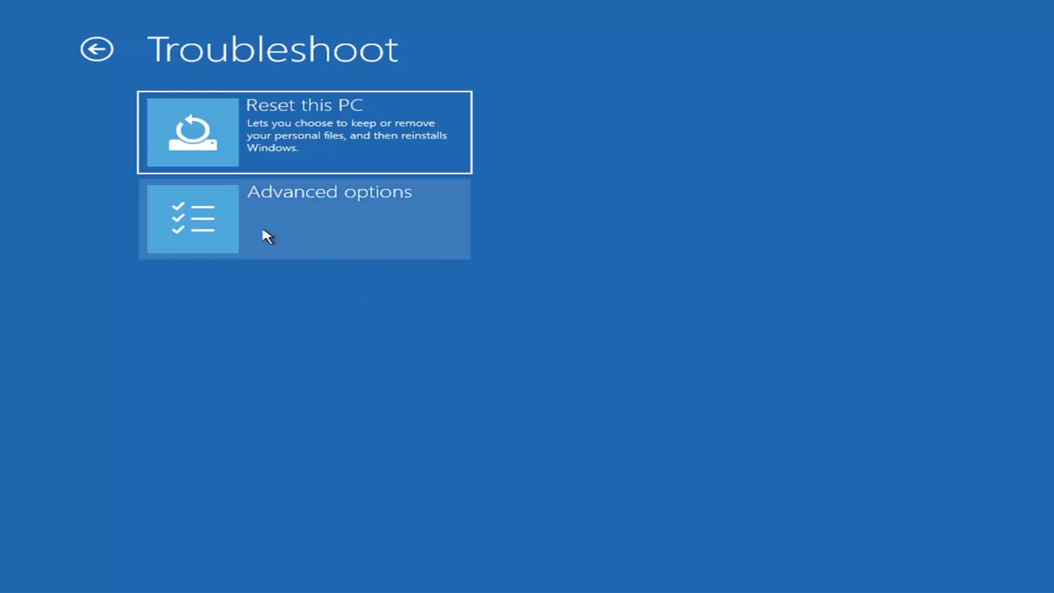
{"action": "left_click", "coordinate": [332, 224]}
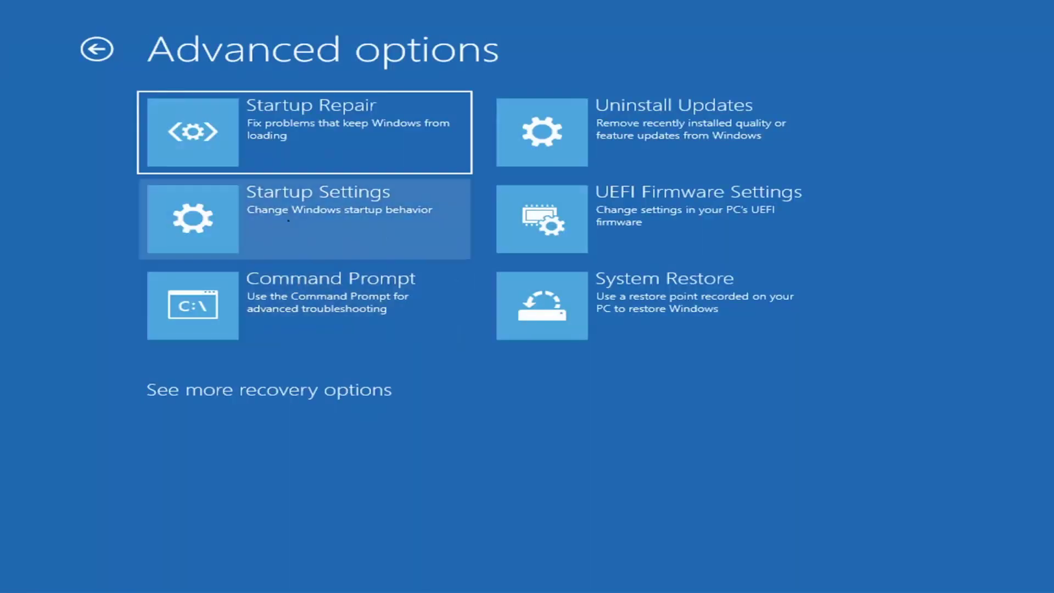
{"action": "left_click", "coordinate": [275, 148]}
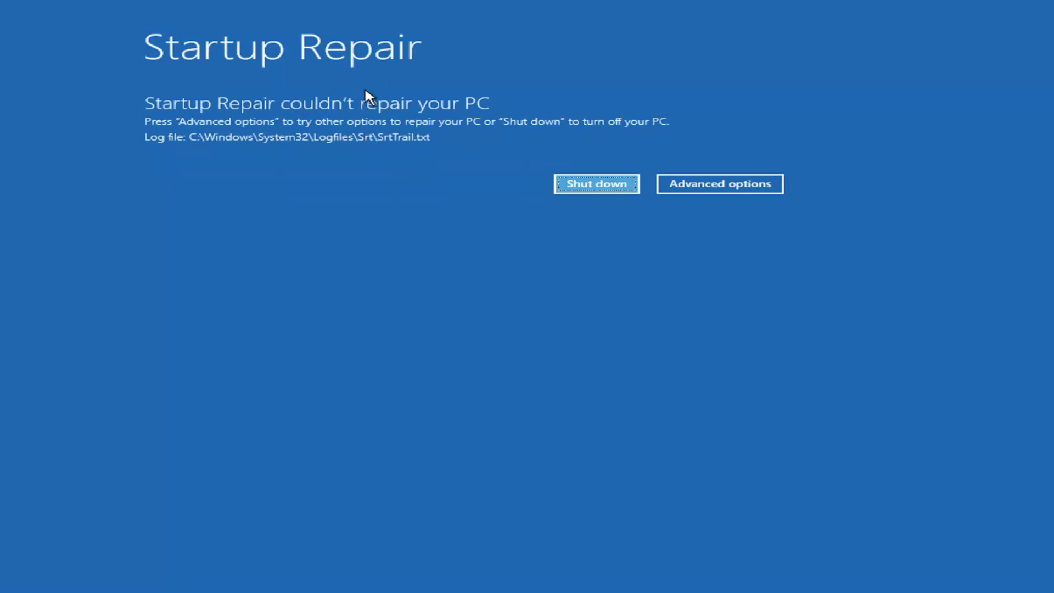
Return to the advanced troubleshooting options and review the Startup Settings and Uninstall Updates choices without applying any
{"action": "left_click", "coordinate": [737, 183]}
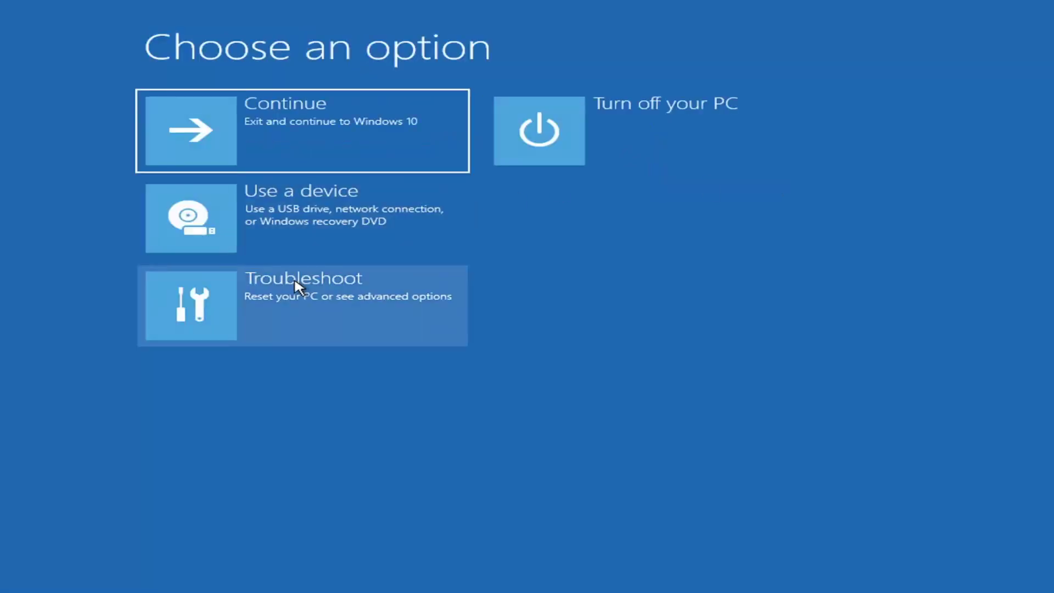
{"action": "left_click", "coordinate": [267, 317]}
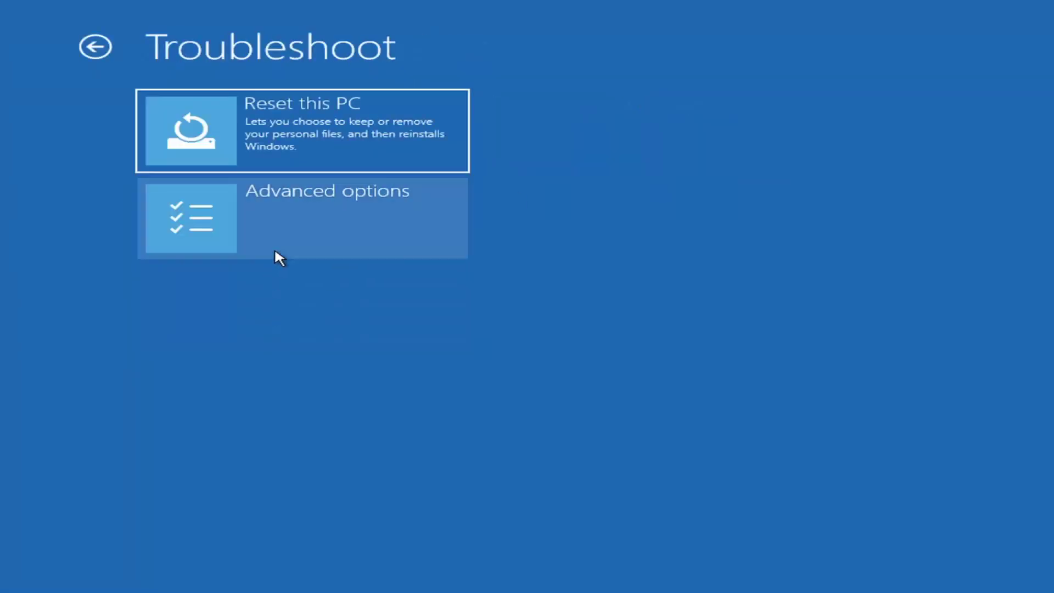
{"action": "left_click", "coordinate": [272, 225]}
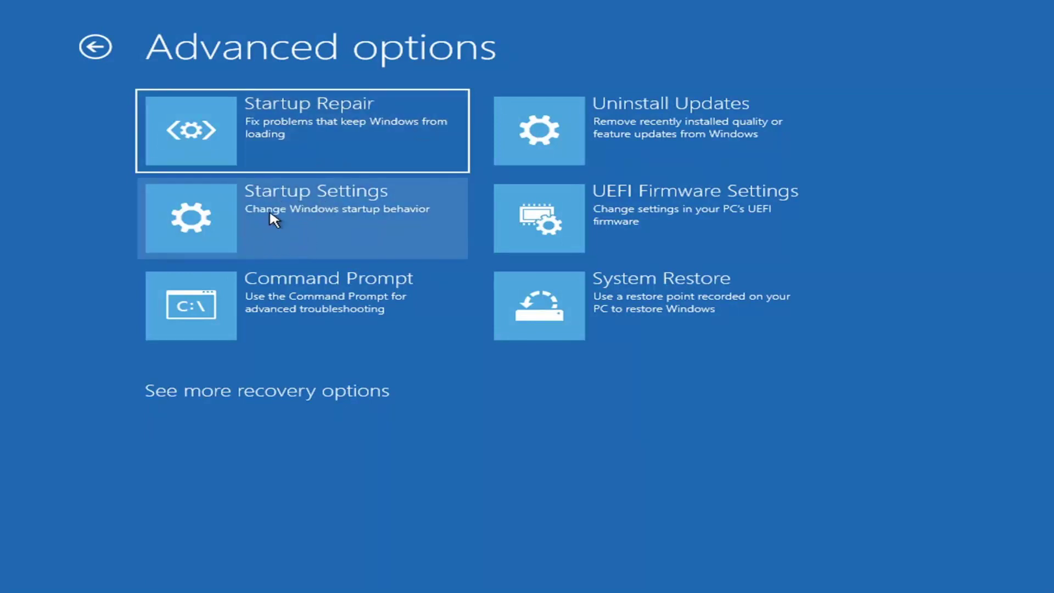
{"action": "left_click", "coordinate": [271, 217]}
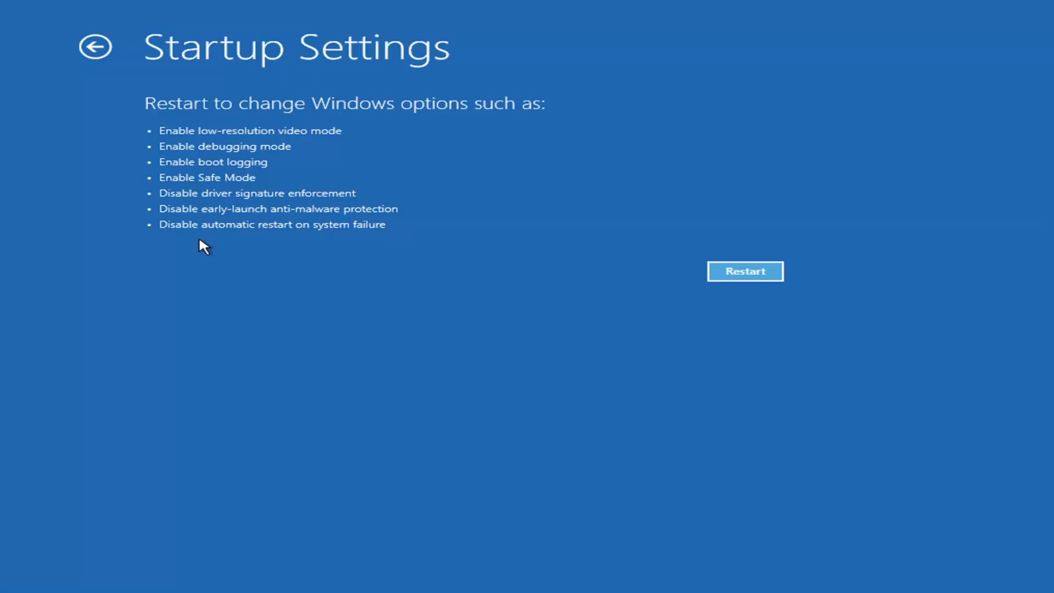
{"action": "left_click", "coordinate": [93, 48]}
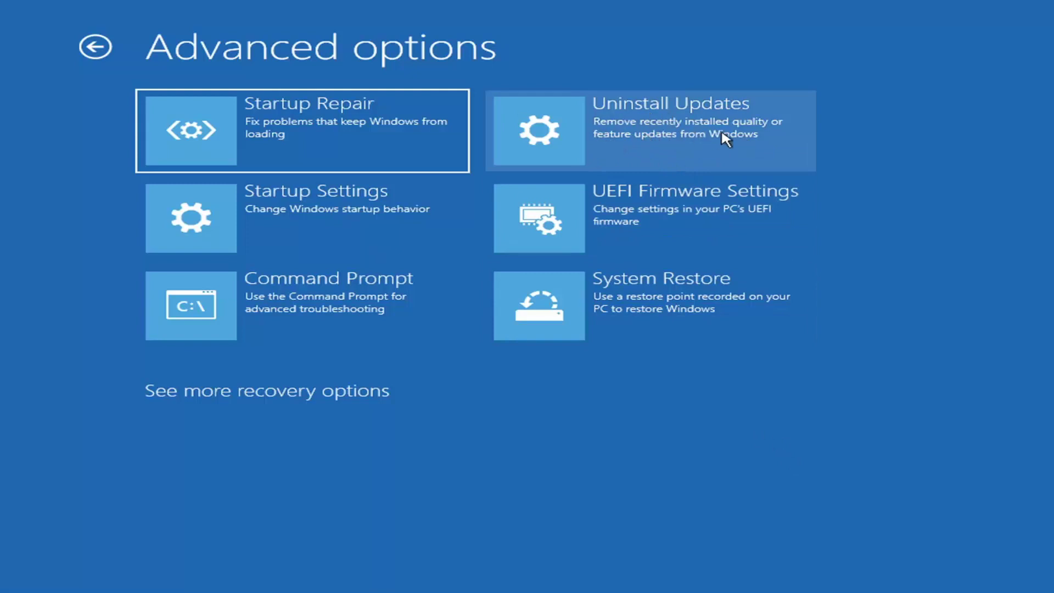
{"action": "left_click", "coordinate": [617, 136]}
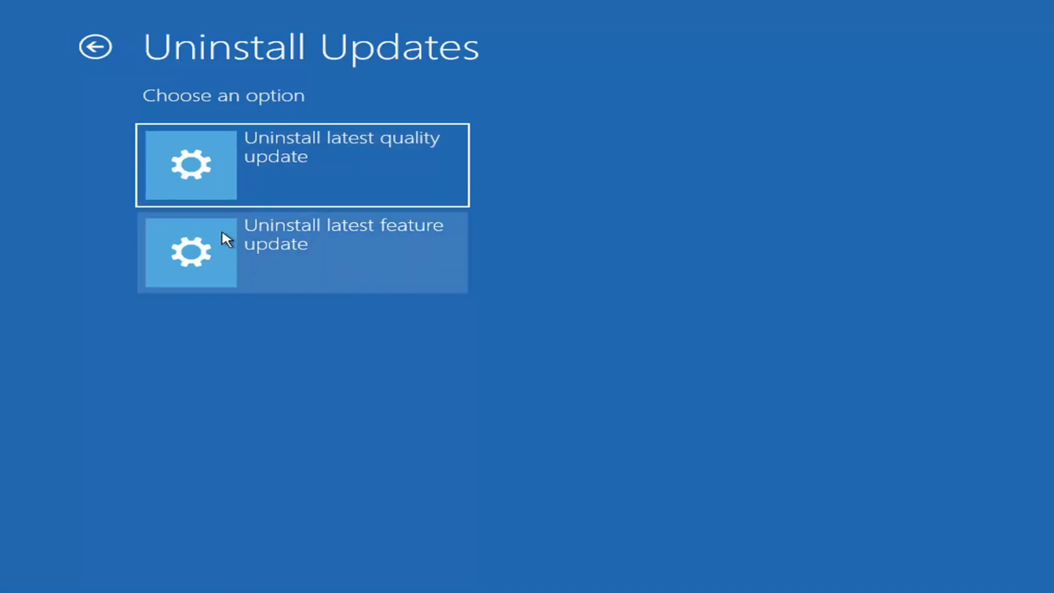
{"action": "left_click", "coordinate": [99, 49]}
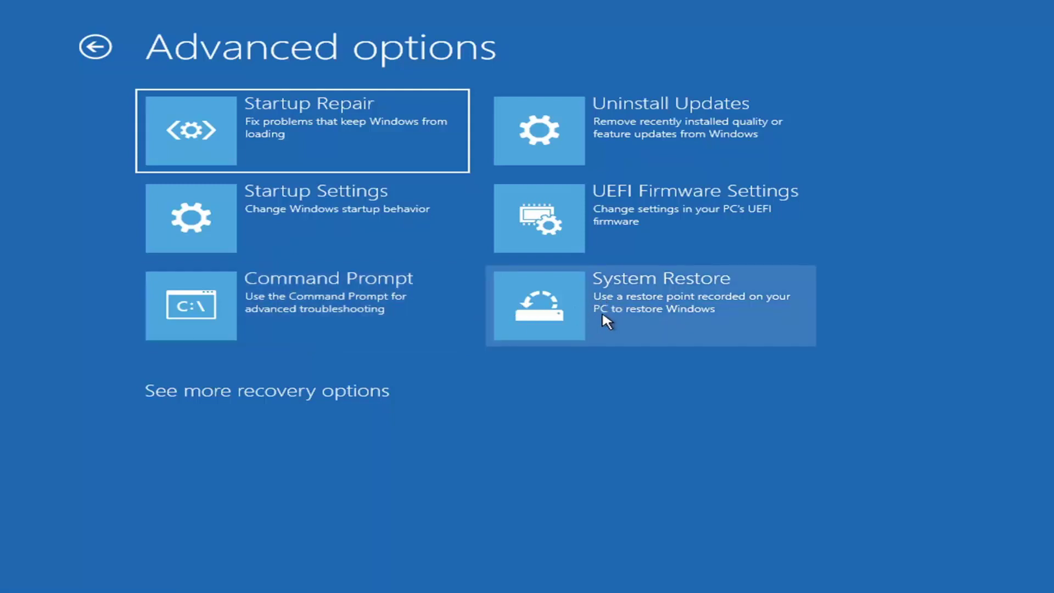
Restore the PC with System Restore to the 7/9/2021 12:37:05 PM "Before Updates" restore point and restart it
{"action": "left_click", "coordinate": [657, 318]}
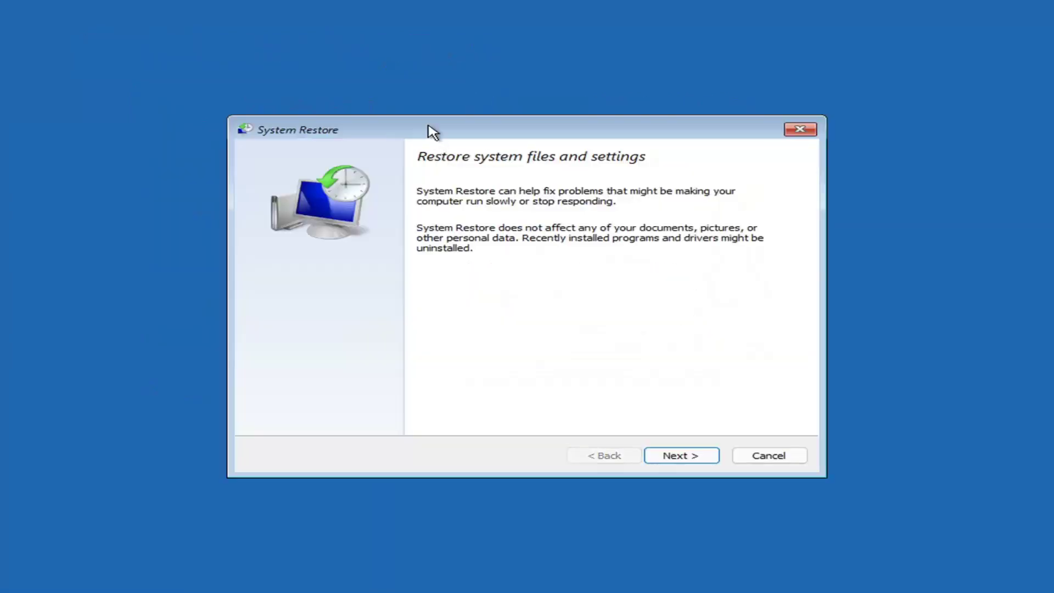
{"action": "left_click", "coordinate": [668, 455]}
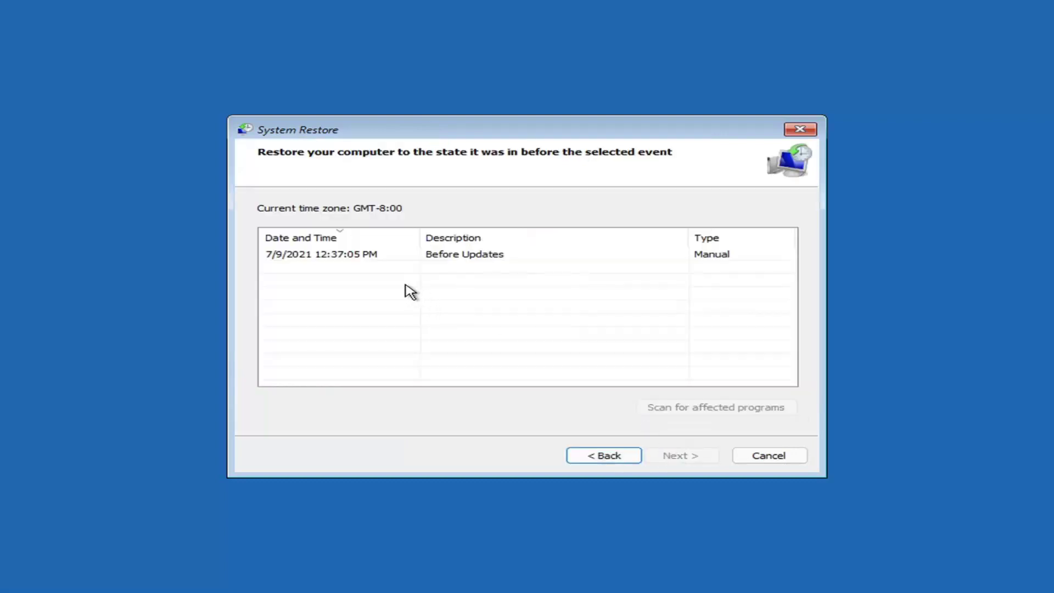
{"action": "left_click", "coordinate": [323, 260]}
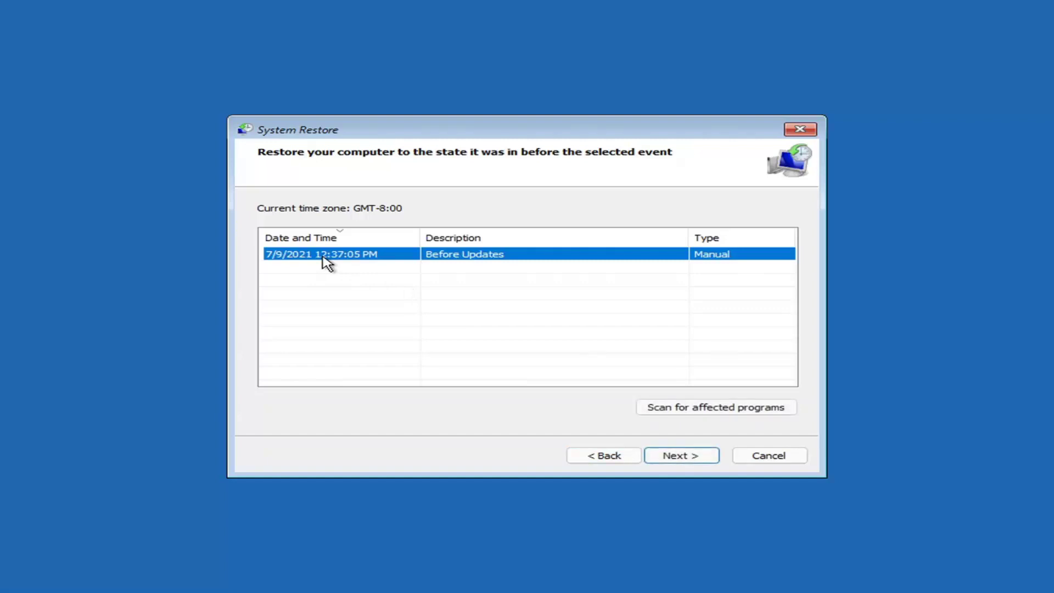
{"action": "left_click", "coordinate": [693, 458]}
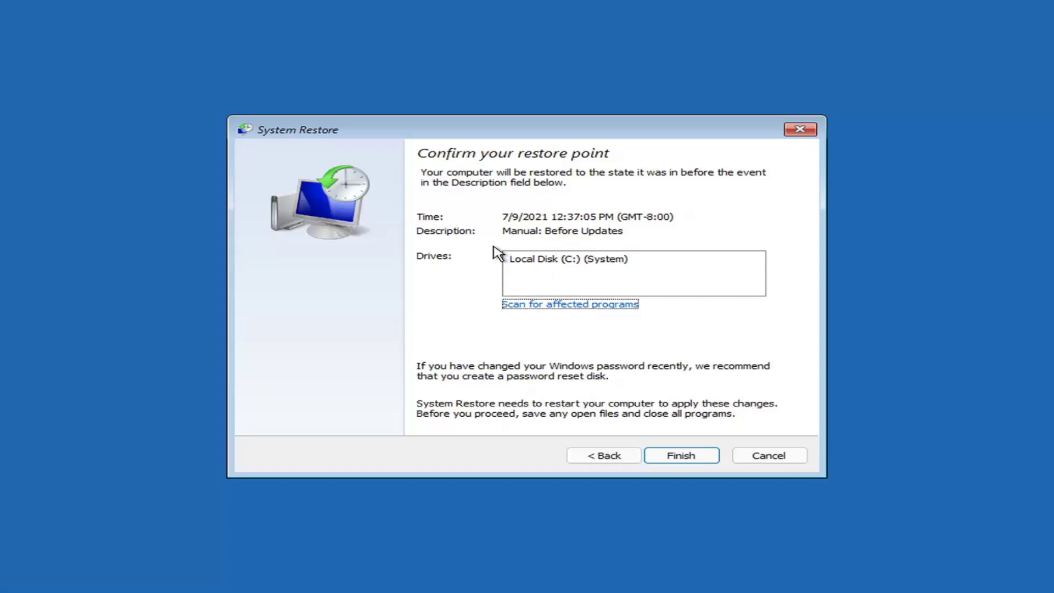
{"action": "left_click", "coordinate": [682, 461]}
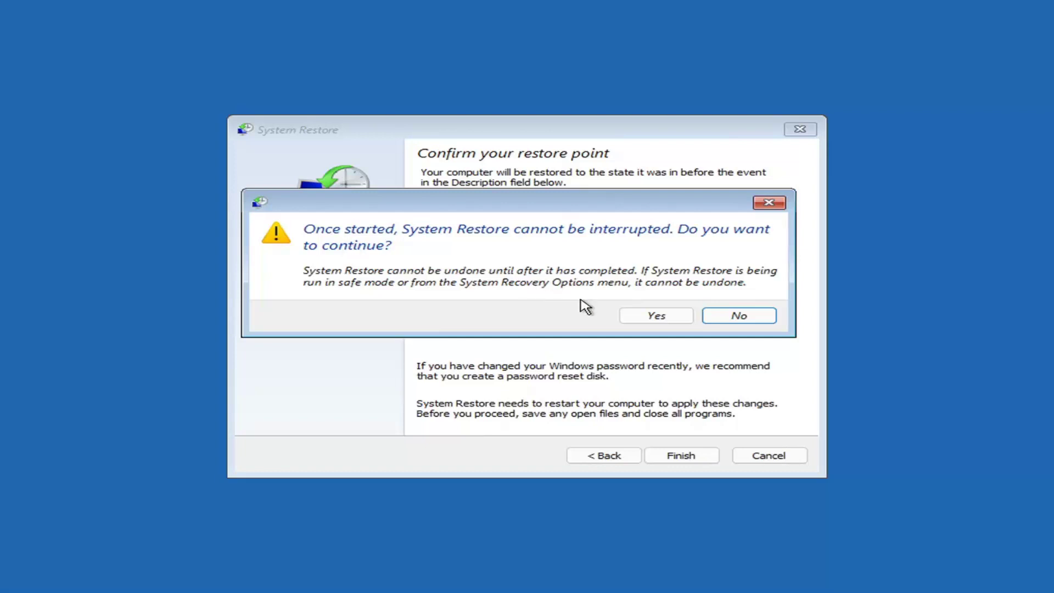
{"action": "left_click", "coordinate": [657, 317]}
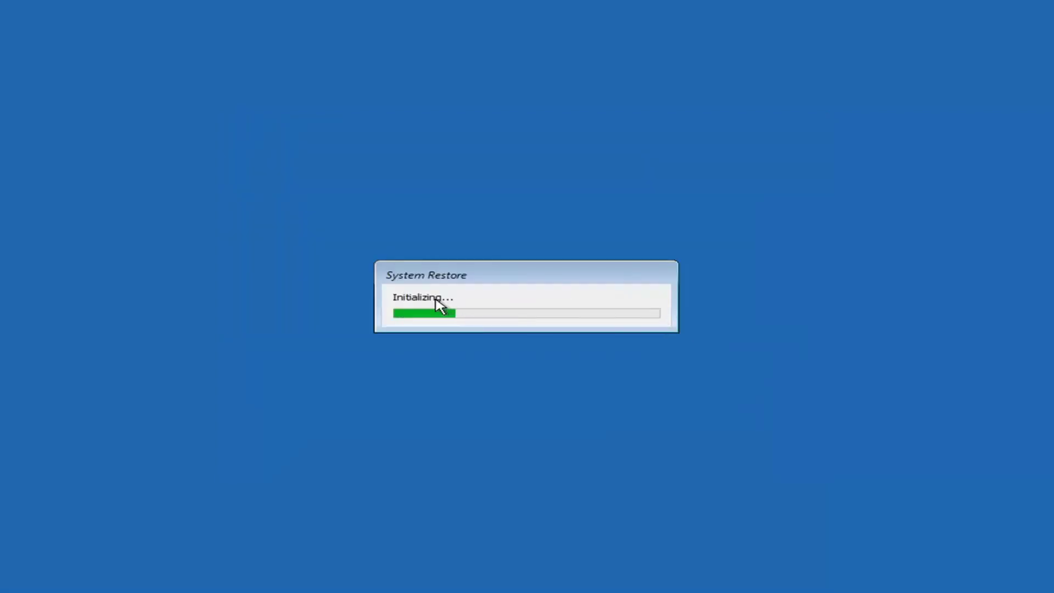
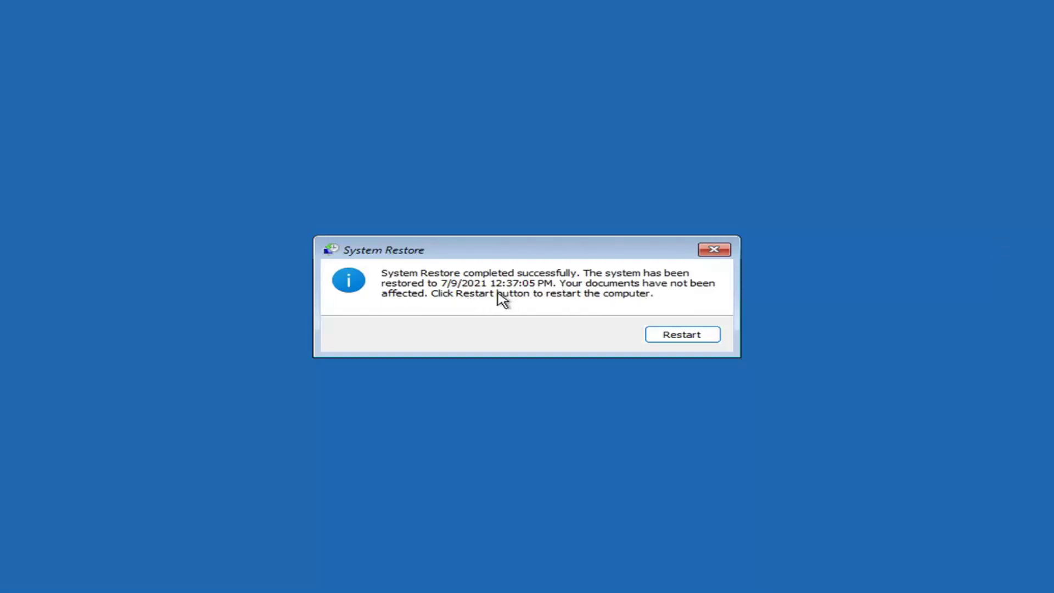
{"action": "left_click", "coordinate": [674, 335]}
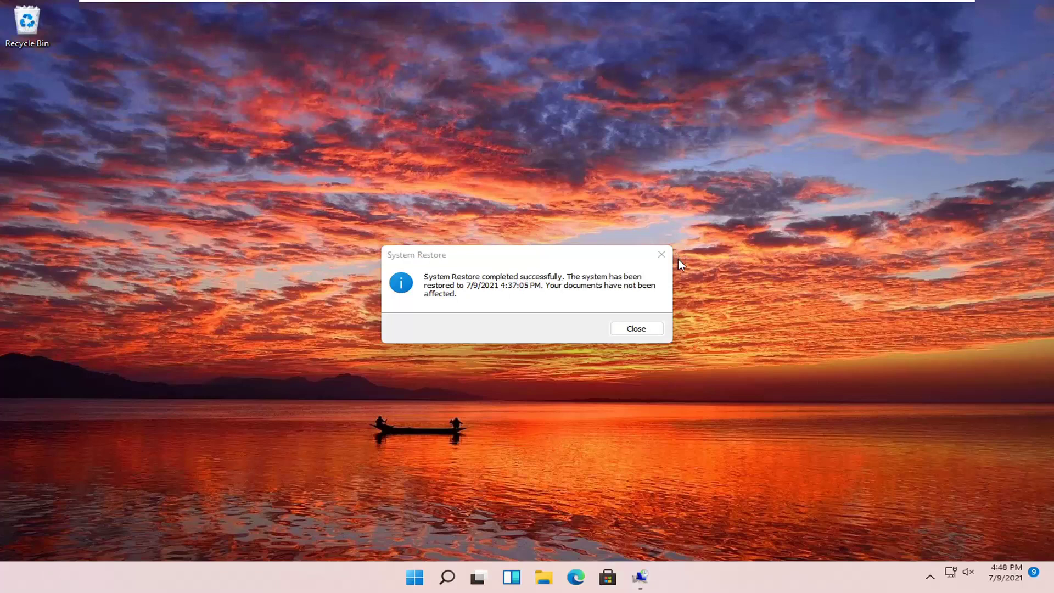
{"action": "left_click", "coordinate": [662, 254]}
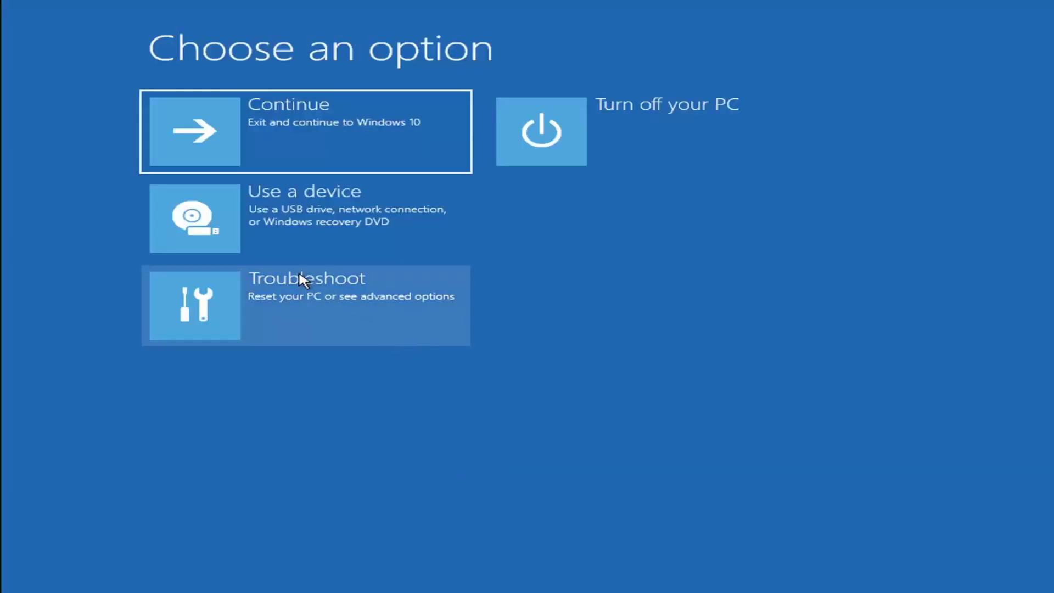
Review the choices offered for resetting this PC in the troubleshooting options and return to the main recovery screen
{"action": "left_click", "coordinate": [308, 312]}
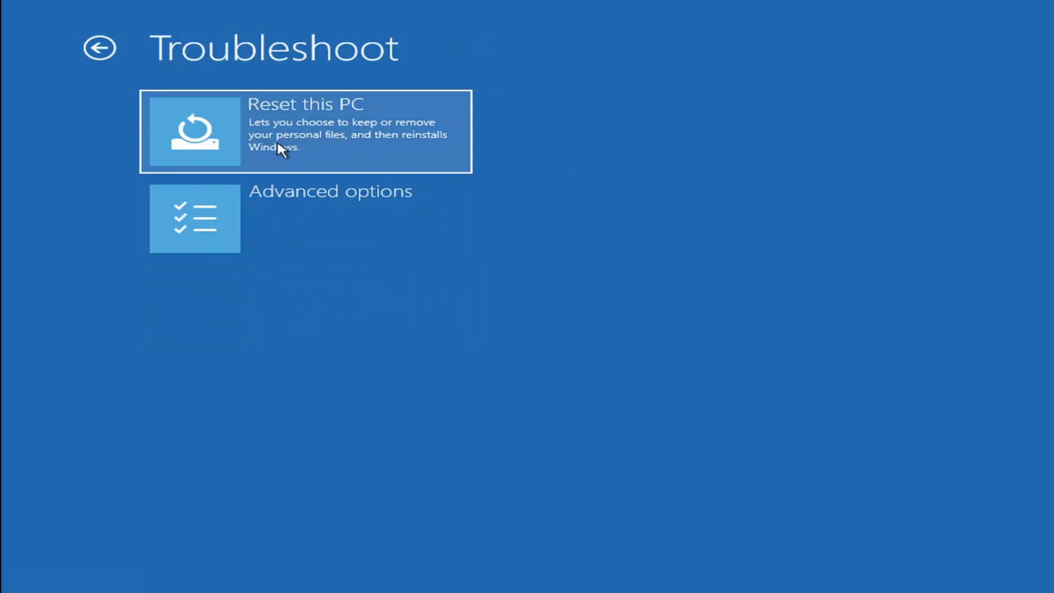
{"action": "left_click", "coordinate": [308, 148]}
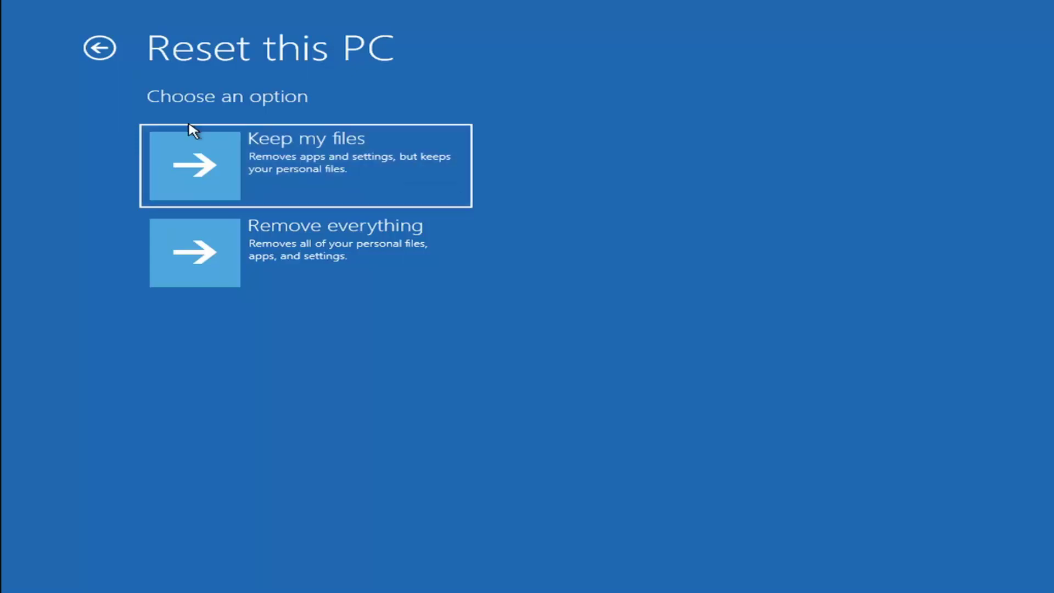
{"action": "left_click", "coordinate": [100, 48]}
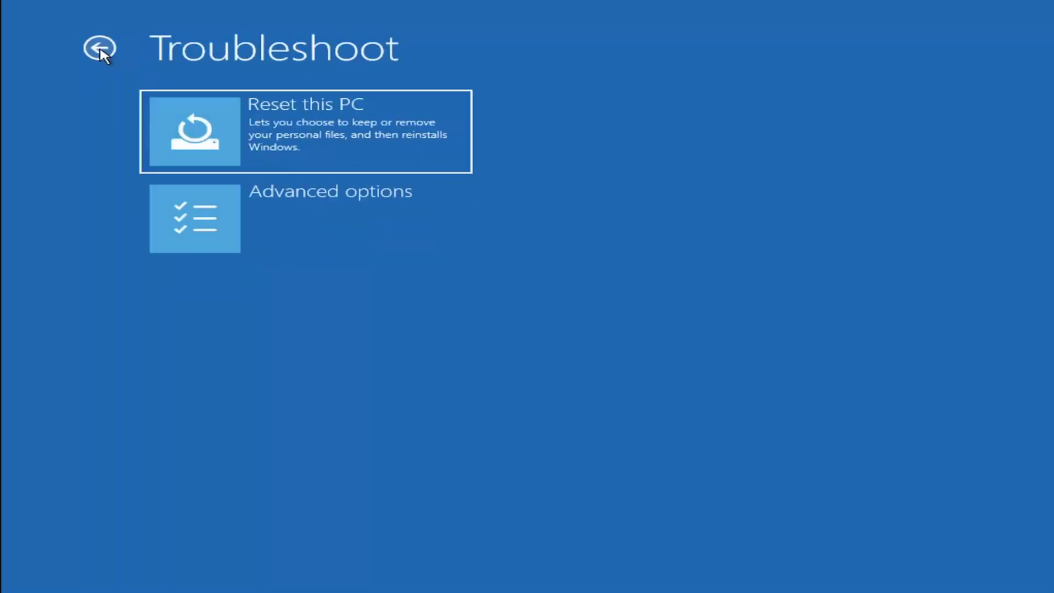
{"action": "left_click", "coordinate": [99, 47]}
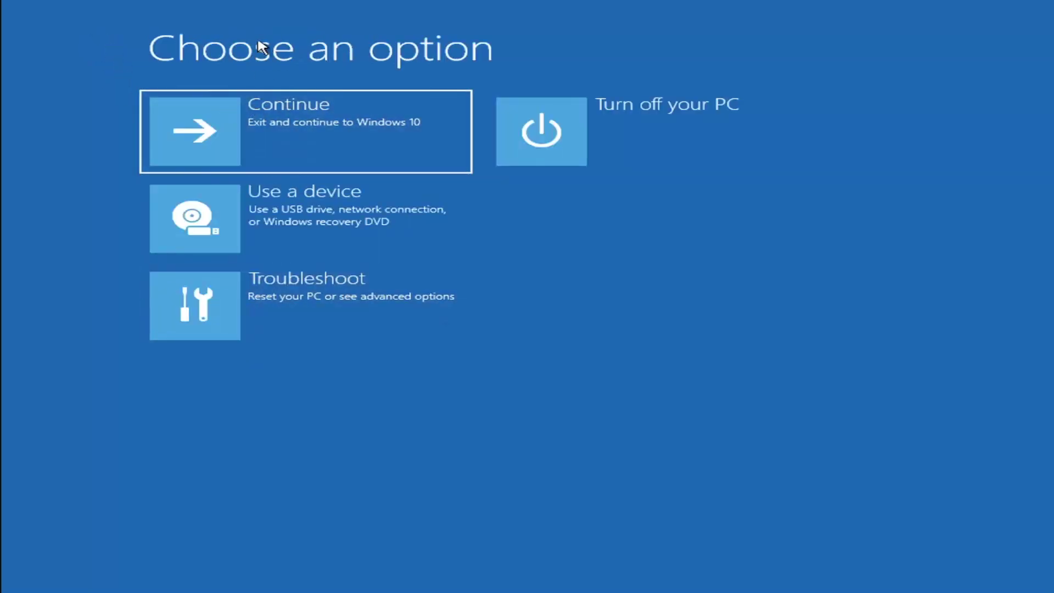
Open the Command Prompt from the advanced troubleshooting options
{"action": "left_click", "coordinate": [318, 306]}
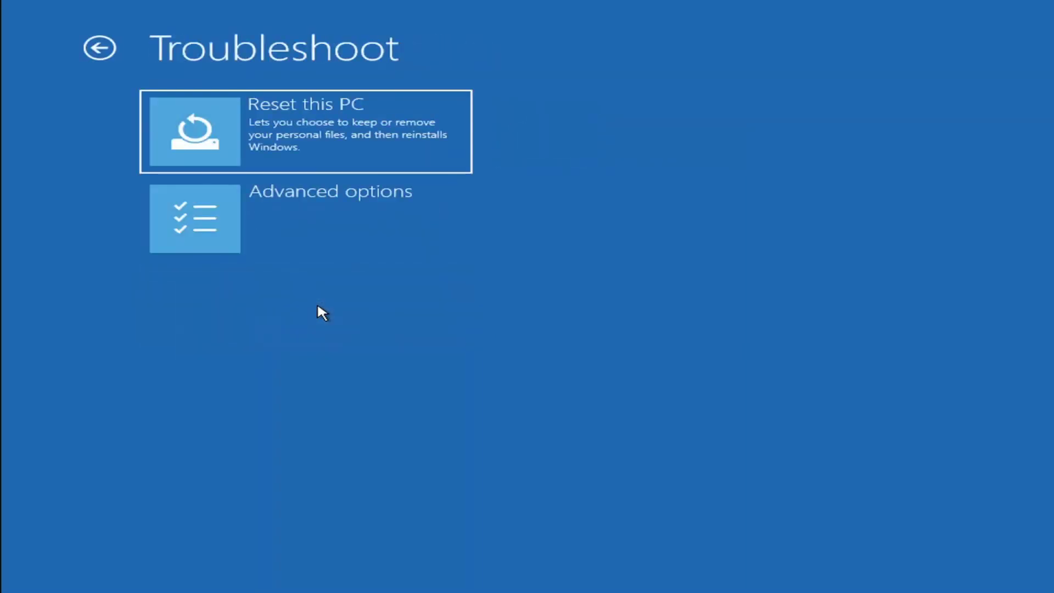
{"action": "left_click", "coordinate": [305, 225]}
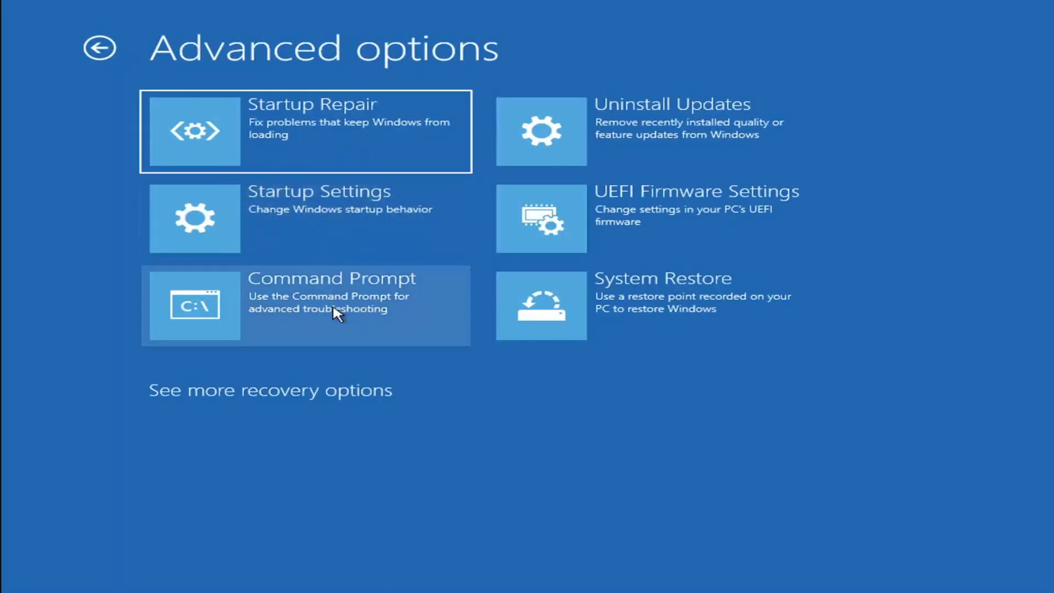
{"action": "left_click", "coordinate": [244, 310]}
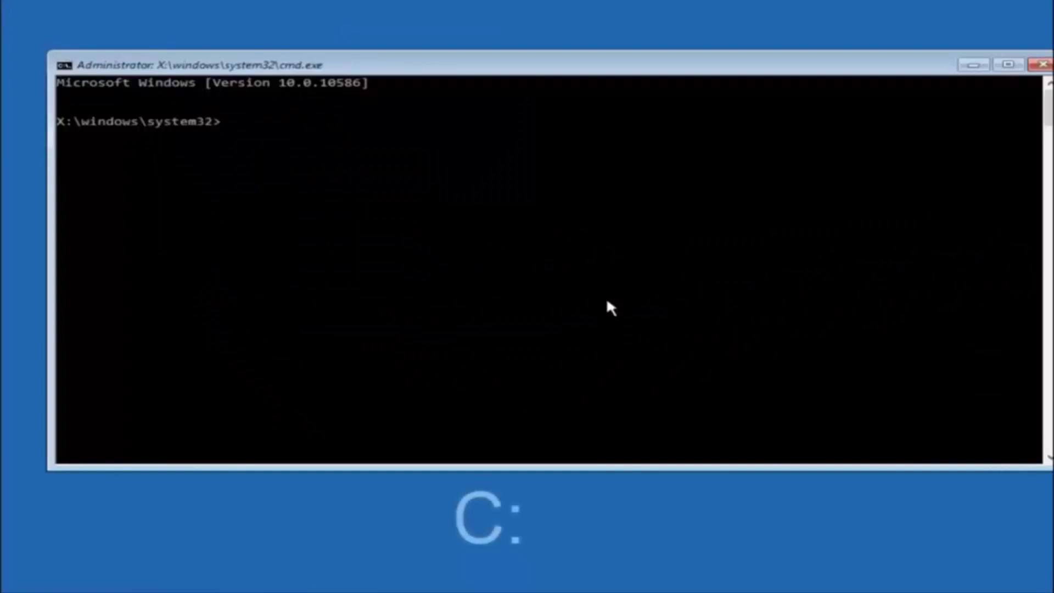
Switch to the C: drive and list its contents with dir
{"action": "type", "text": "c:"}
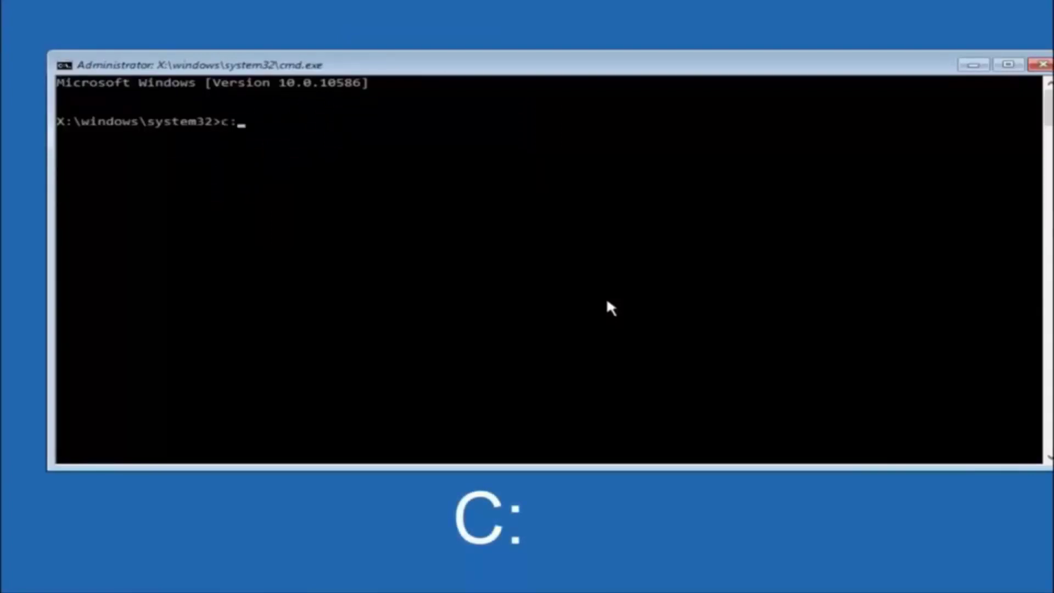
{"action": "key", "text": "Return"}
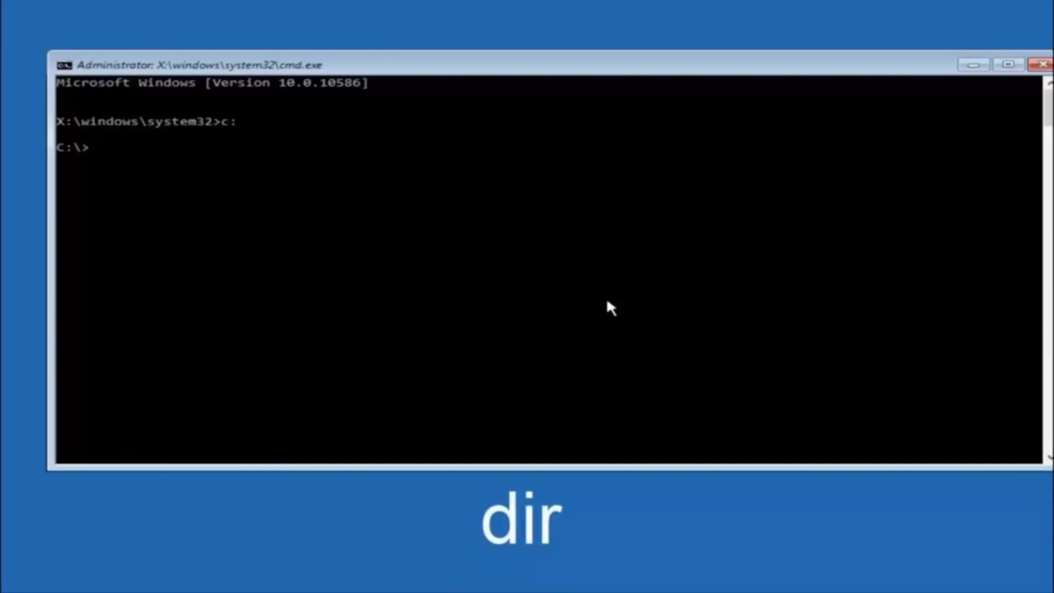
{"action": "type", "text": "dir"}
{"action": "key", "text": "Return"}
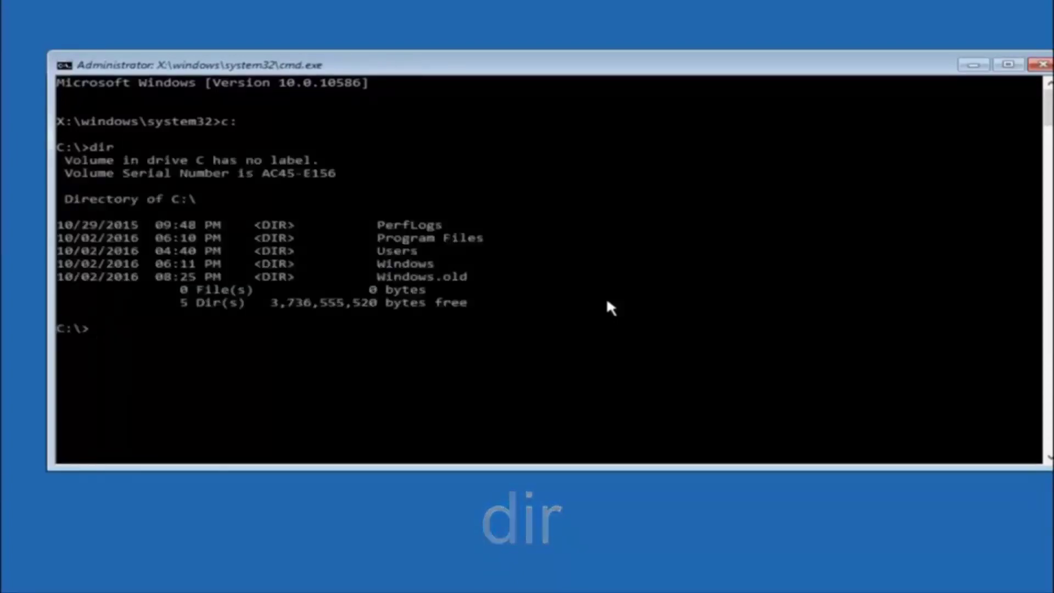
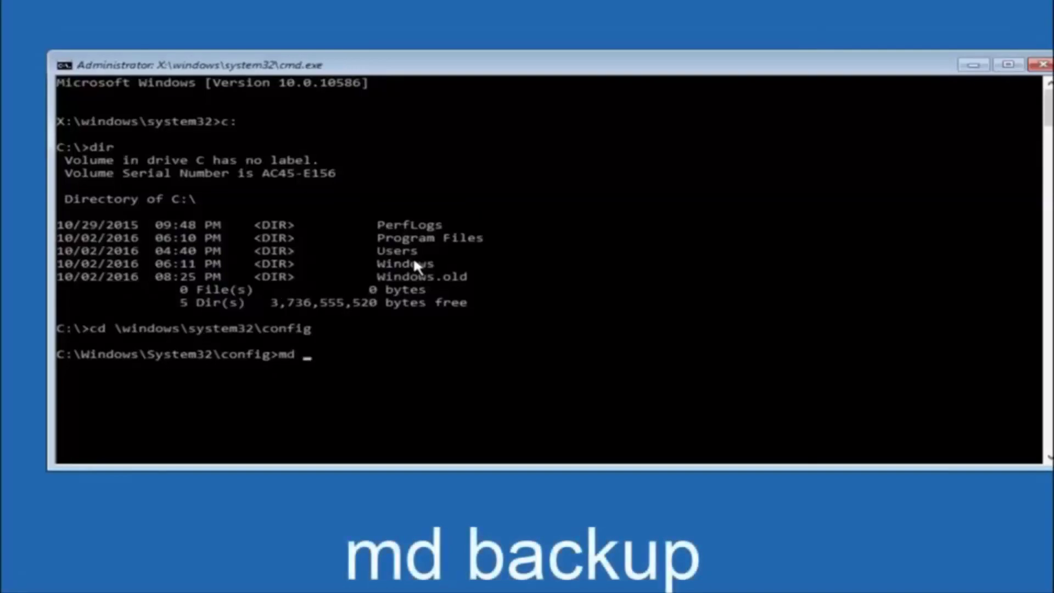
Create a folder named backup in C:\Windows\System32\config and copy all files (*.*) from config into it
{"action": "type", "text": "up"}
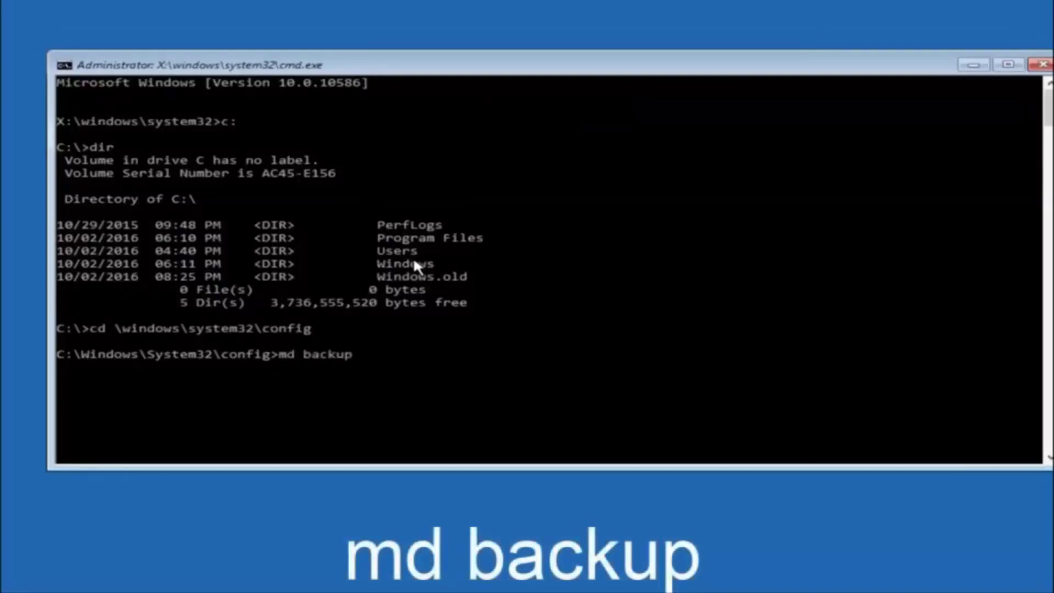
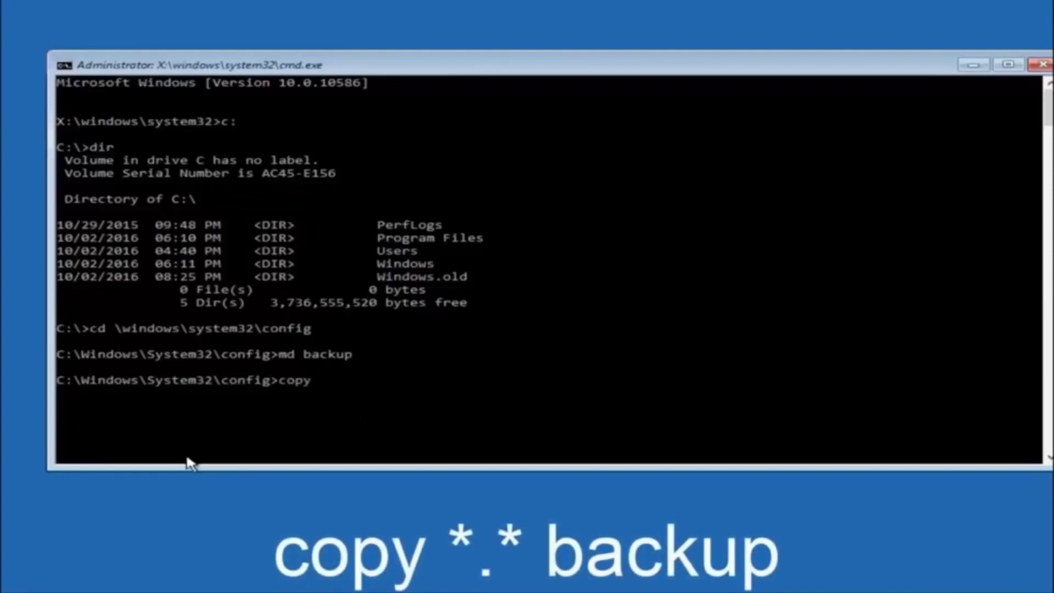
{"action": "type", "text": "*"}
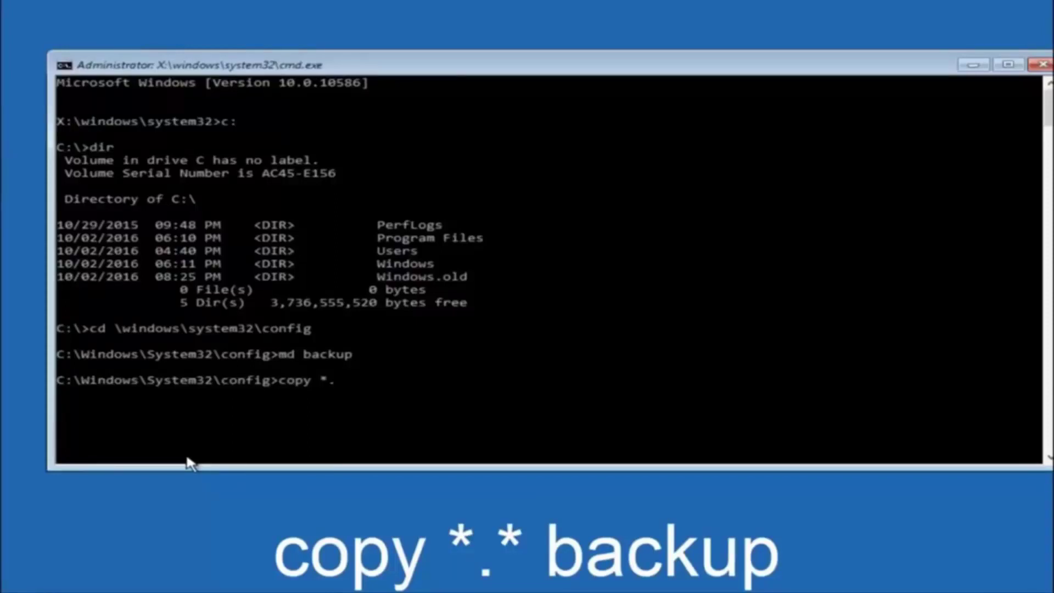
{"action": "type", "text": "* backup"}
{"action": "key", "text": "Return"}
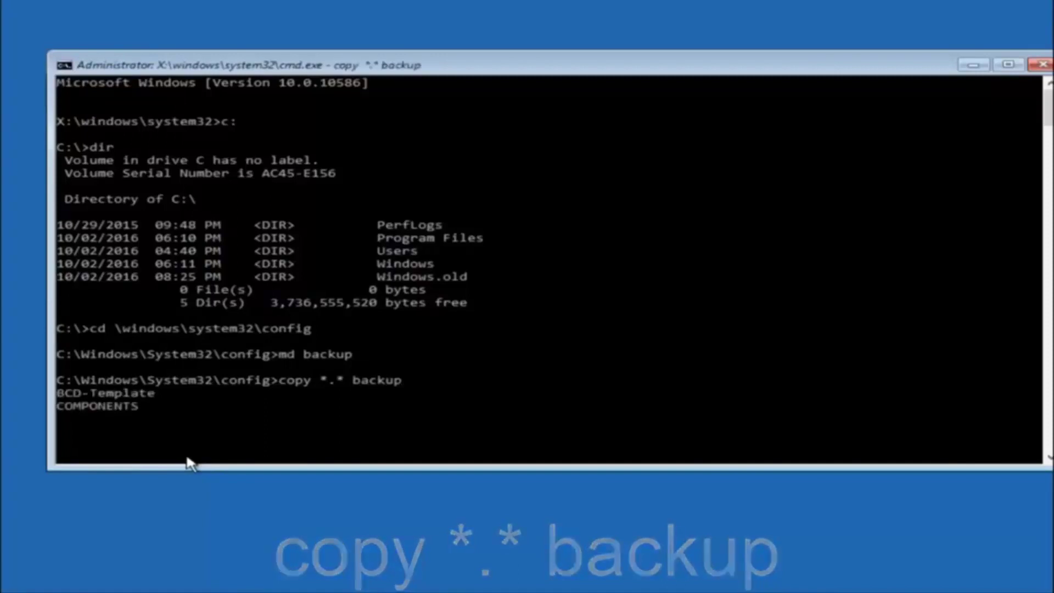
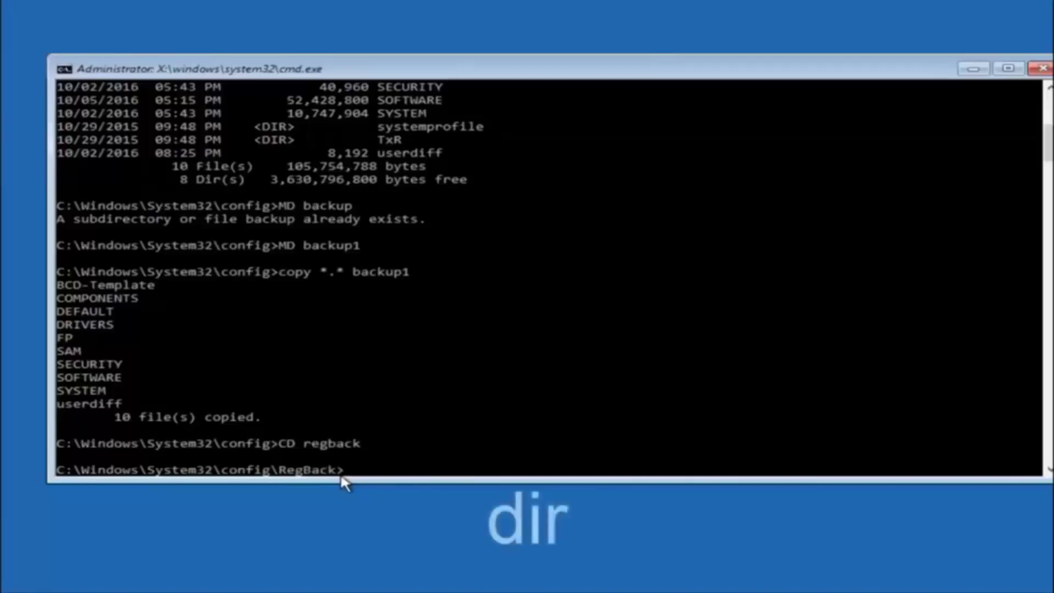
List the RegBack folder with dir and copy its files (*.*) into the parent config folder, overwriting all, and close the Command Prompt
{"action": "type", "text": "dir"}
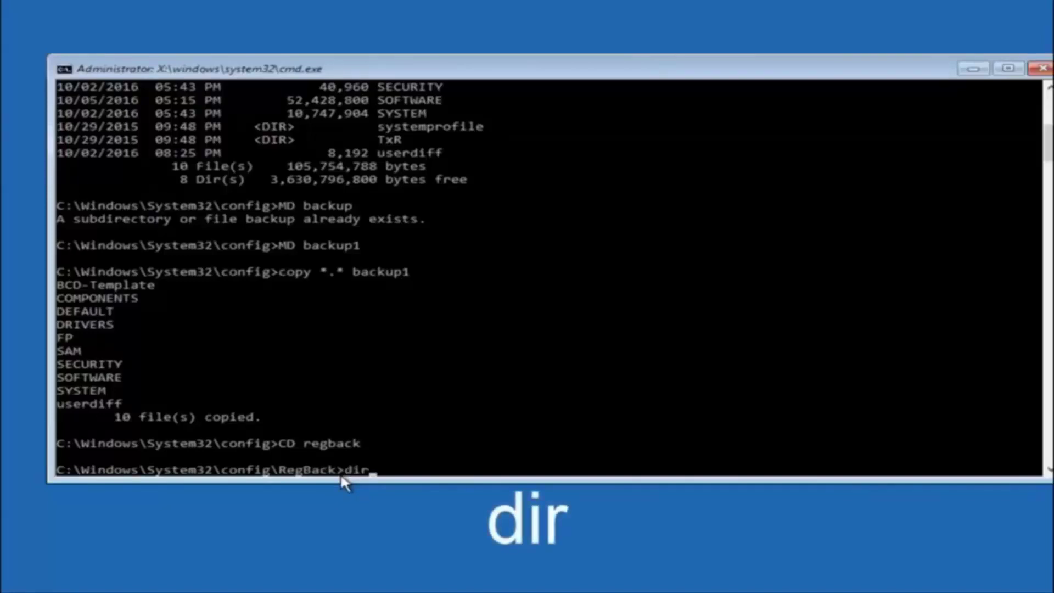
{"action": "key", "text": "Return"}
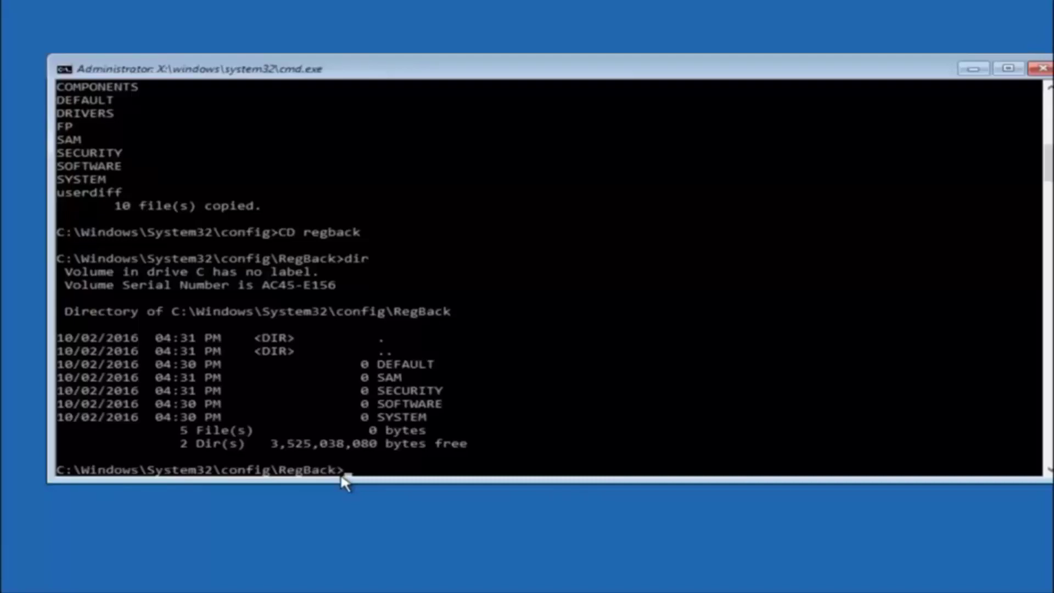
{"action": "type", "text": "copy"}
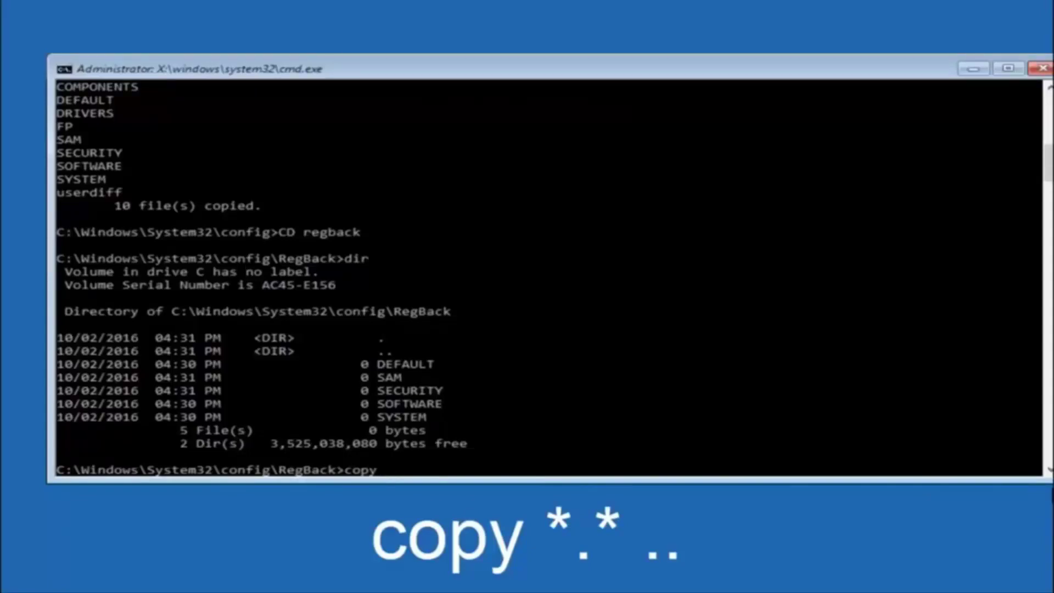
{"action": "left_click", "coordinate": [389, 476]}
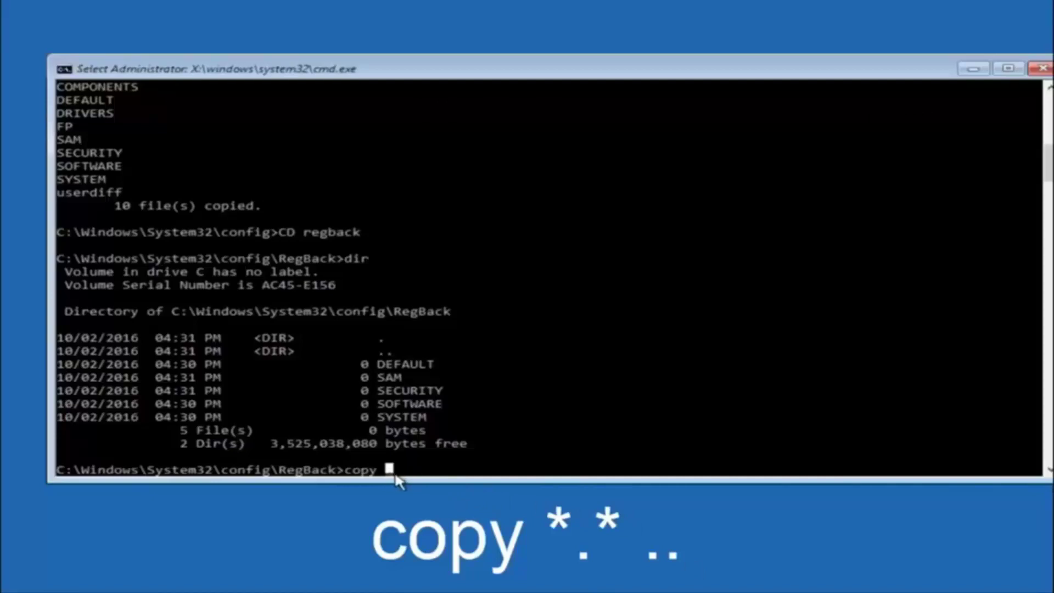
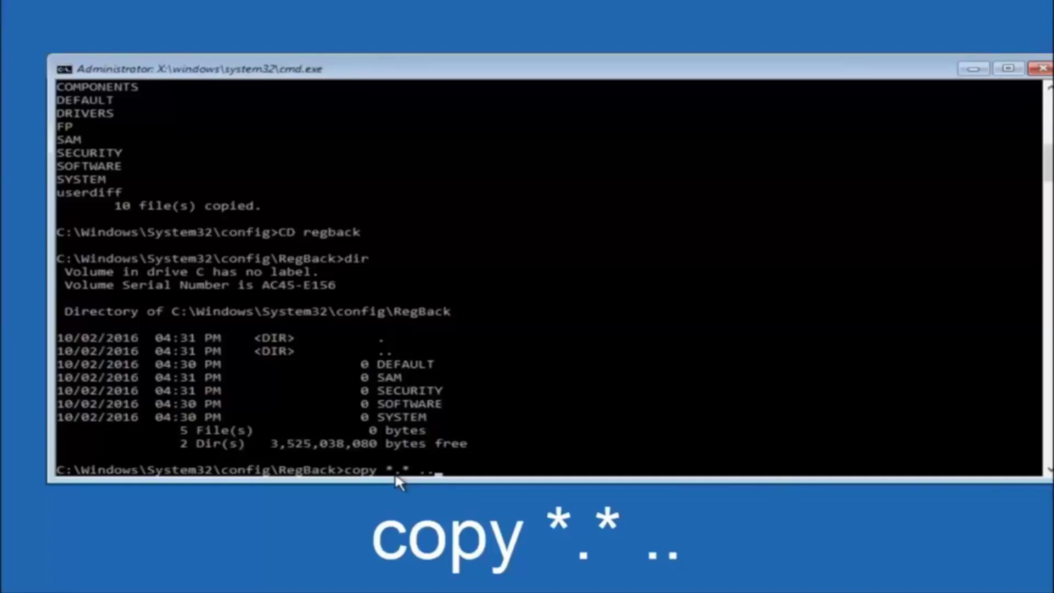
{"action": "key", "text": "Return"}
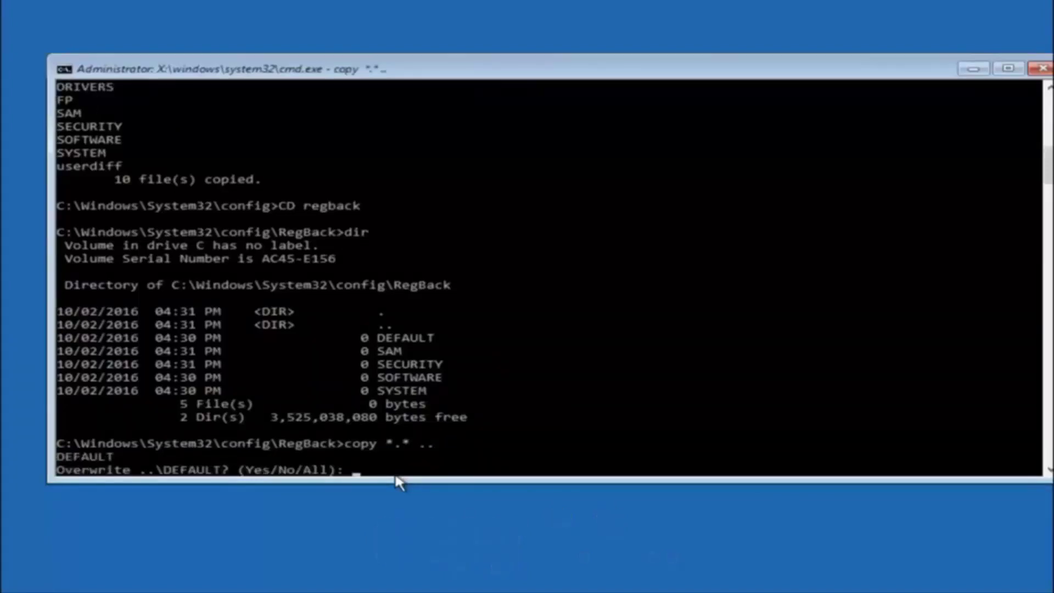
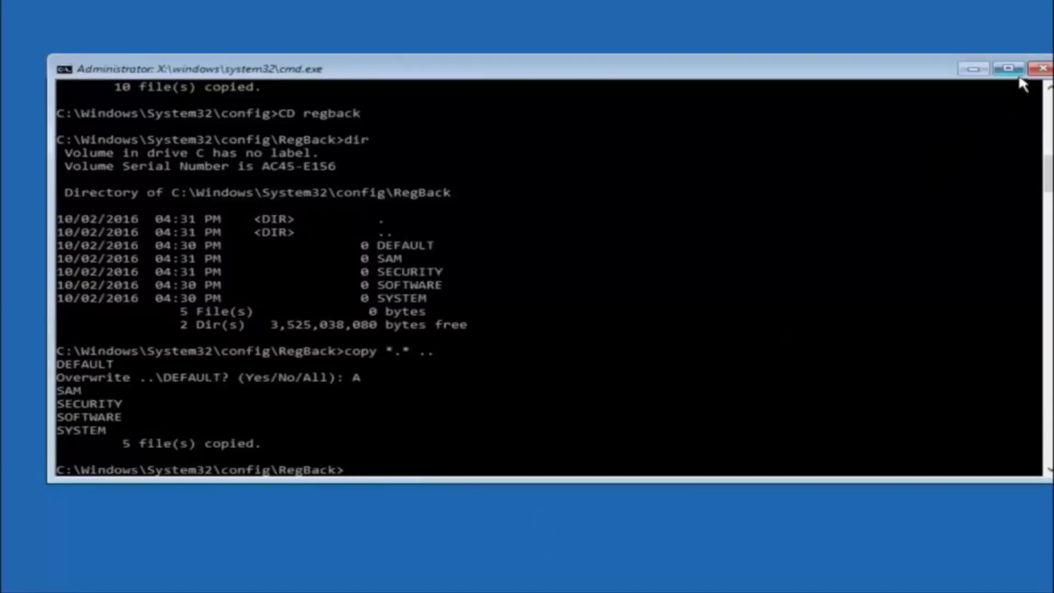
{"action": "left_click", "coordinate": [1043, 69]}
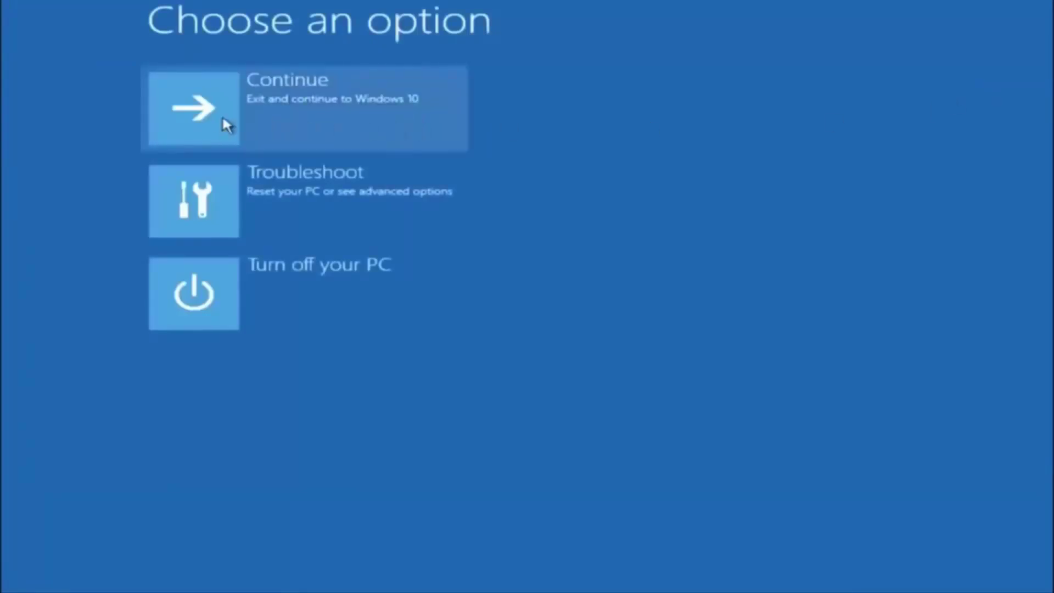